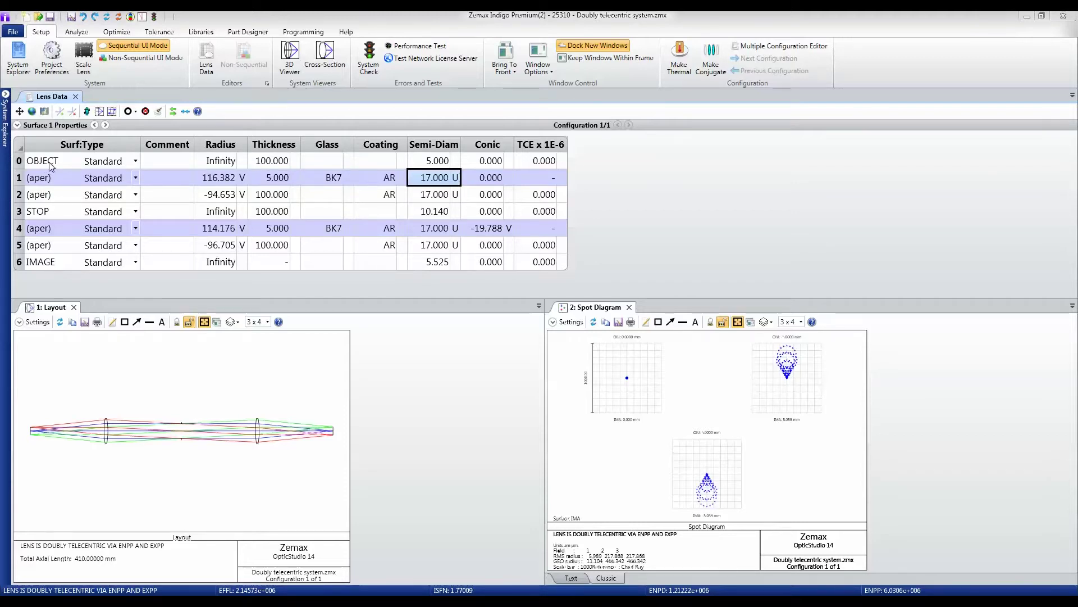
- Inspect the object distance thickness value in the Lens Data editor
{"action": "left_click", "coordinate": [268, 161]}
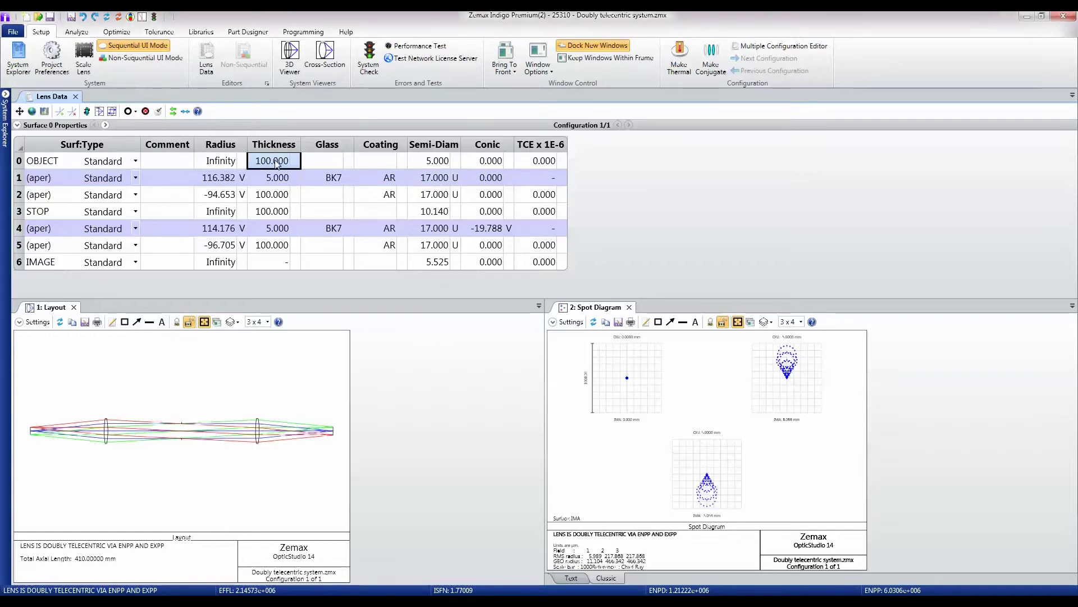
{"action": "left_click", "coordinate": [169, 177]}
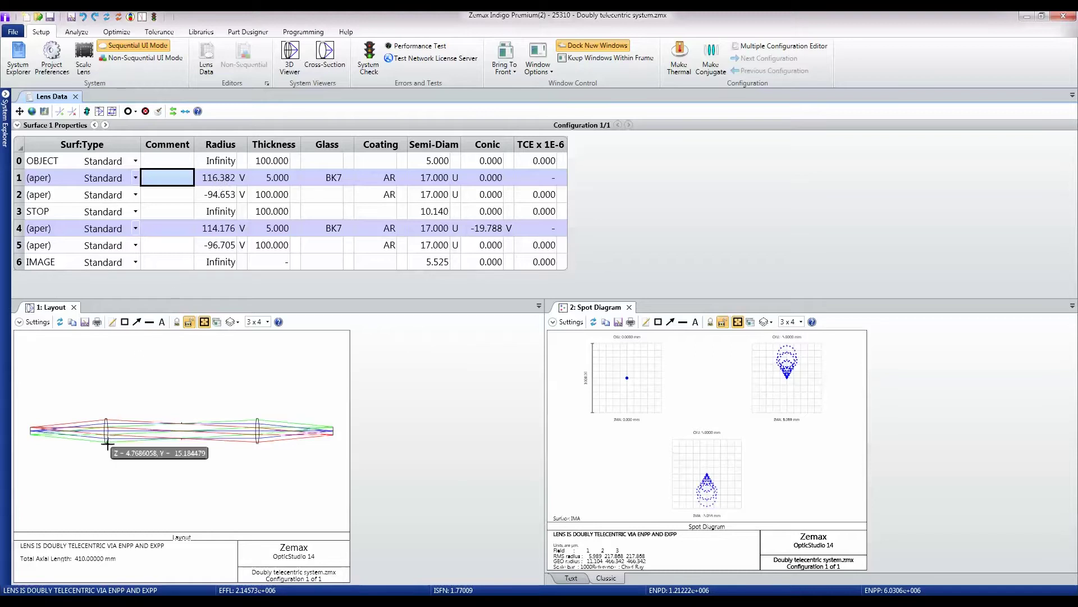
{"action": "left_click", "coordinate": [275, 179]}
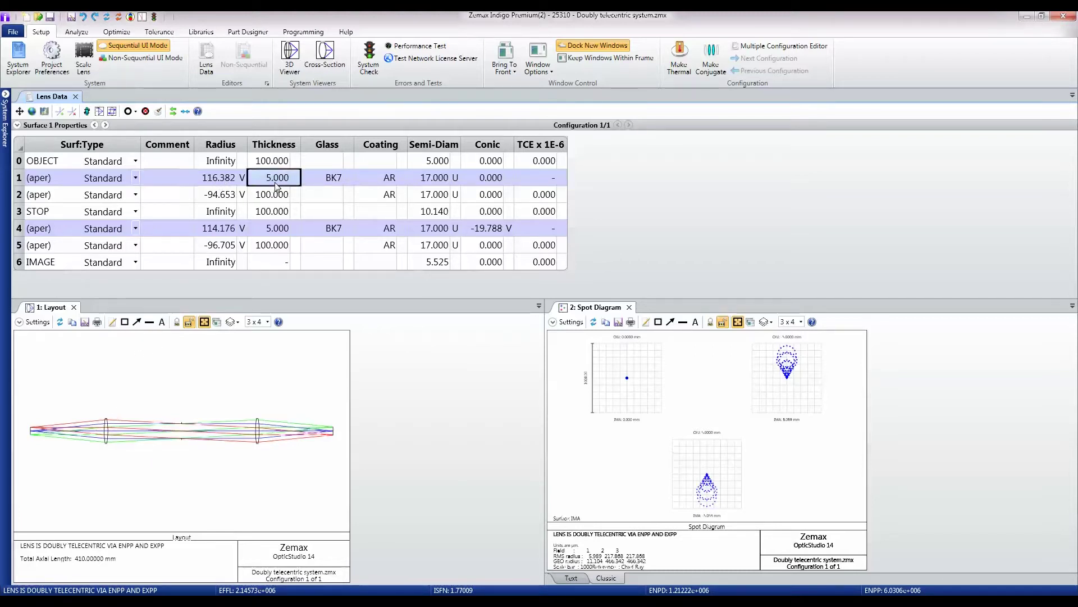
{"action": "left_click", "coordinate": [324, 180]}
{"action": "left_click", "coordinate": [232, 178]}
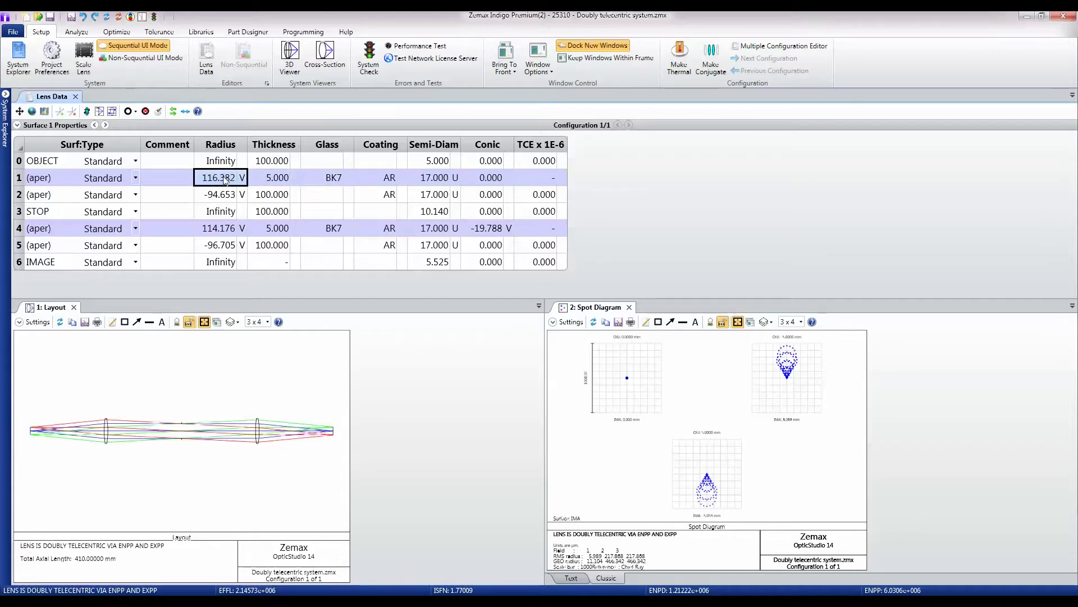
{"action": "left_click", "coordinate": [388, 180]}
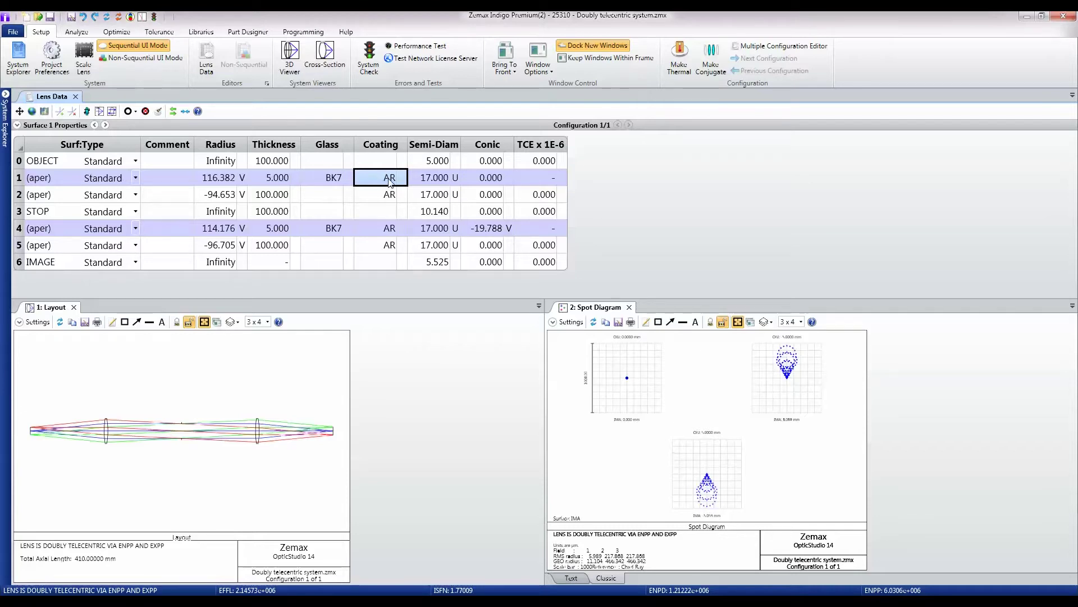
{"action": "left_click", "coordinate": [224, 198]}
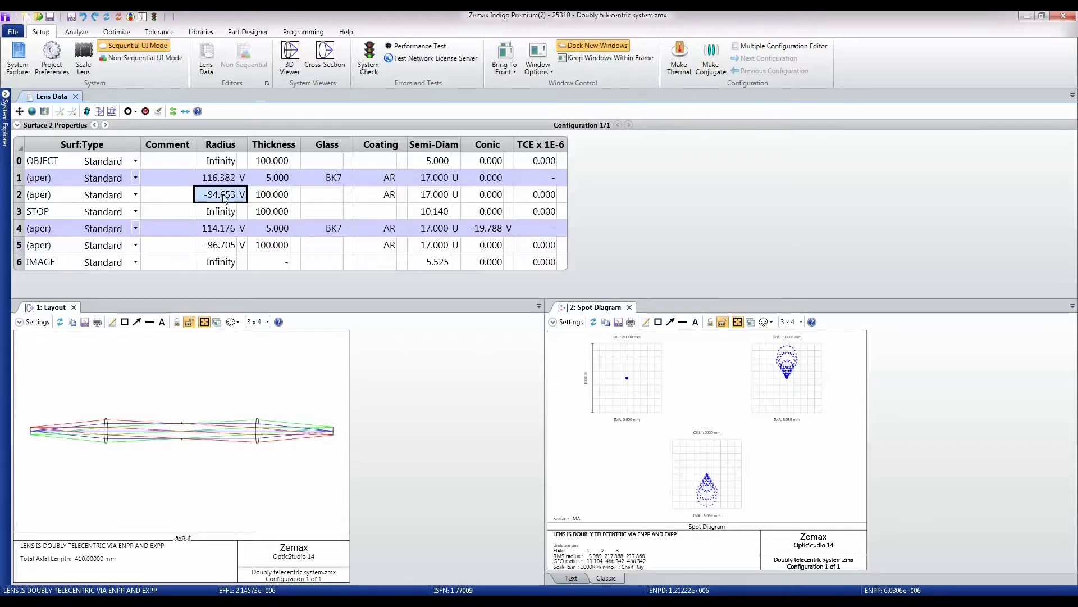
{"action": "left_click", "coordinate": [270, 197]}
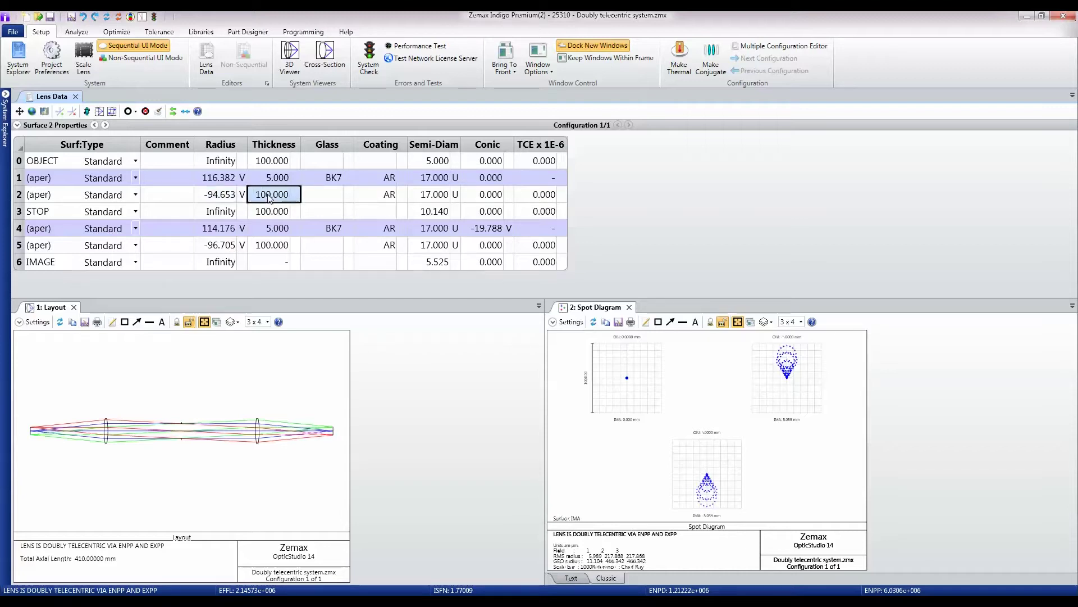
{"action": "left_click", "coordinate": [226, 210]}
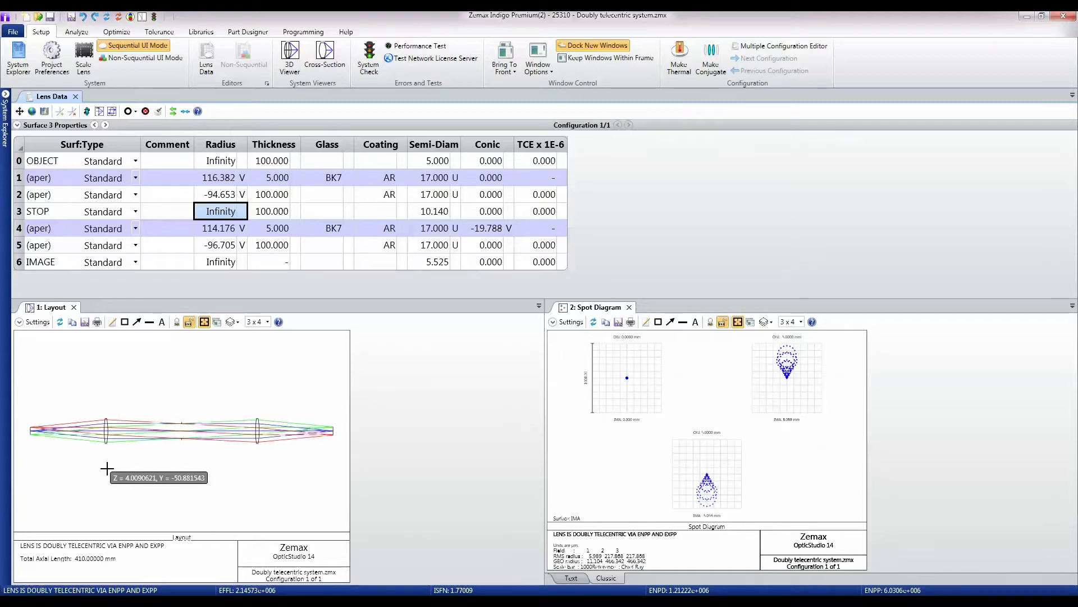
- Review the aperture options in System Explorer, keeping Object Space NA at 0.100
{"action": "left_click", "coordinate": [5, 95]}
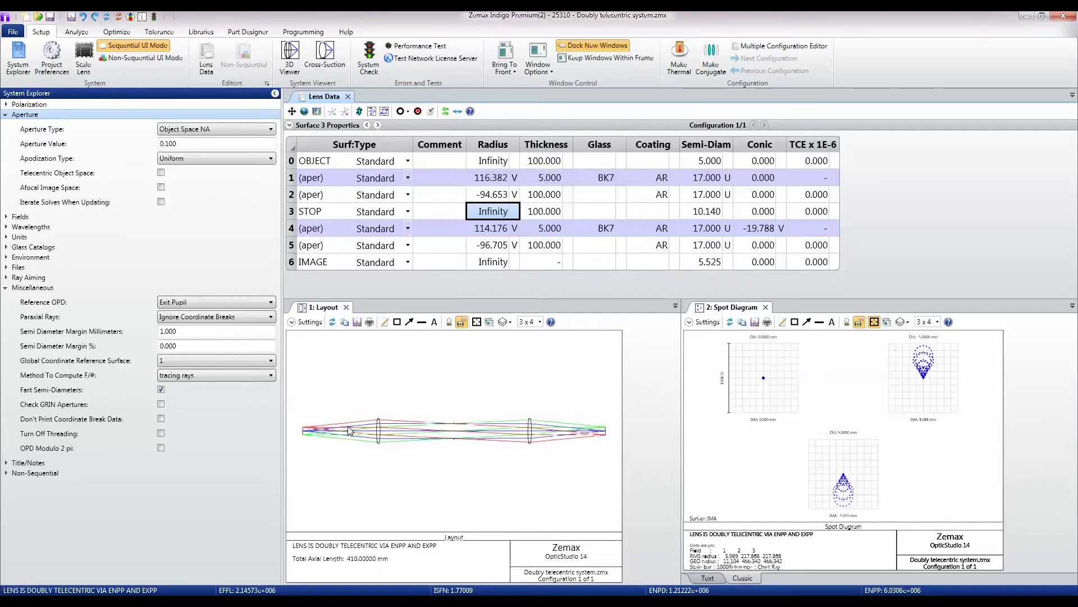
{"action": "left_click", "coordinate": [209, 129]}
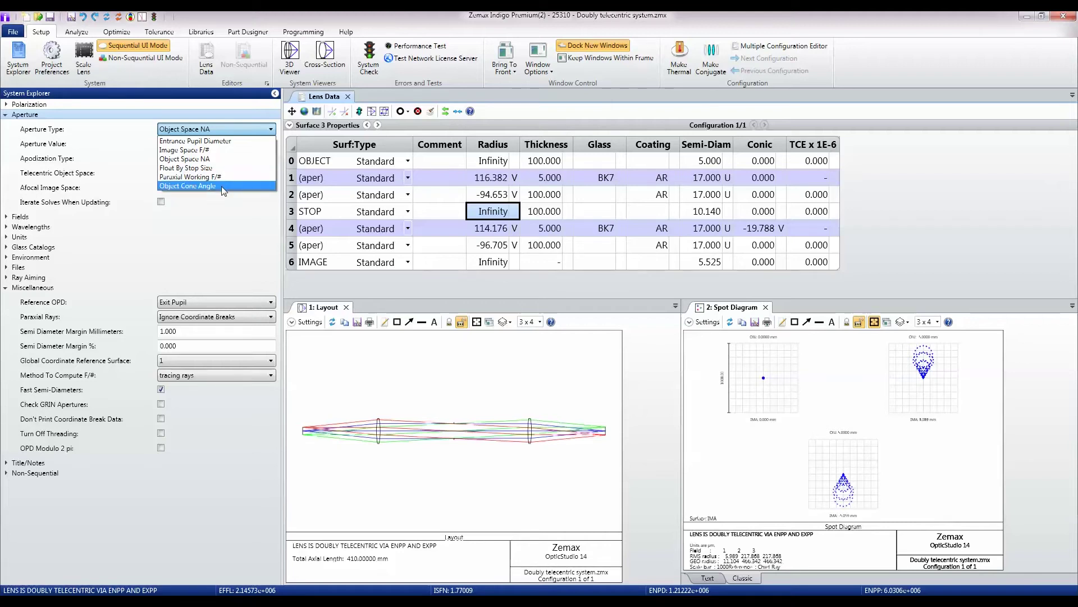
{"action": "left_click", "coordinate": [221, 131]}
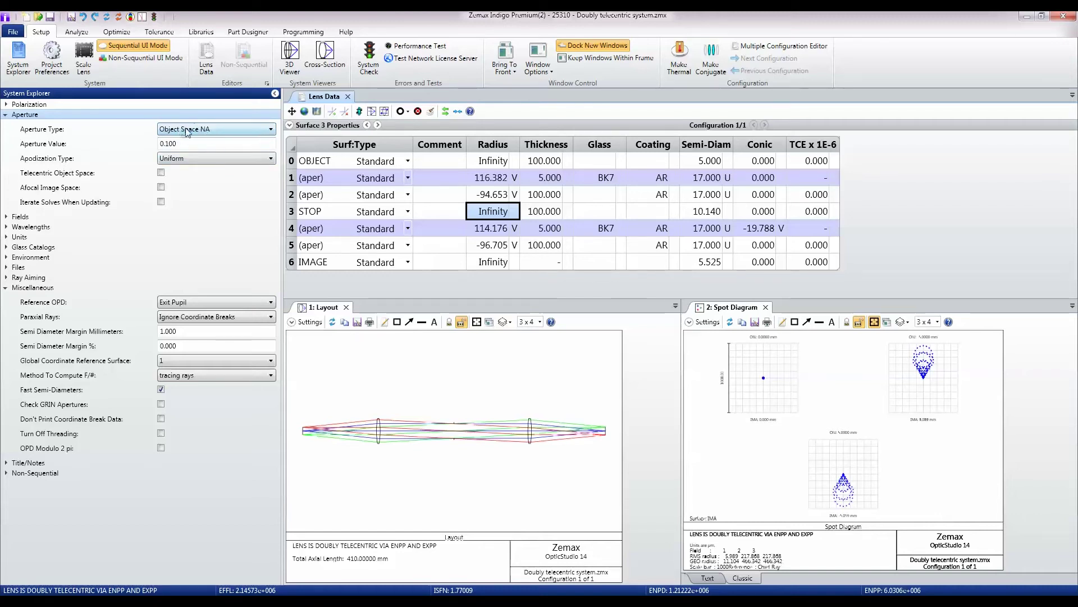
- Keep the field type as Object Height with three fields, then close System Explorer
{"action": "left_click", "coordinate": [8, 216]}
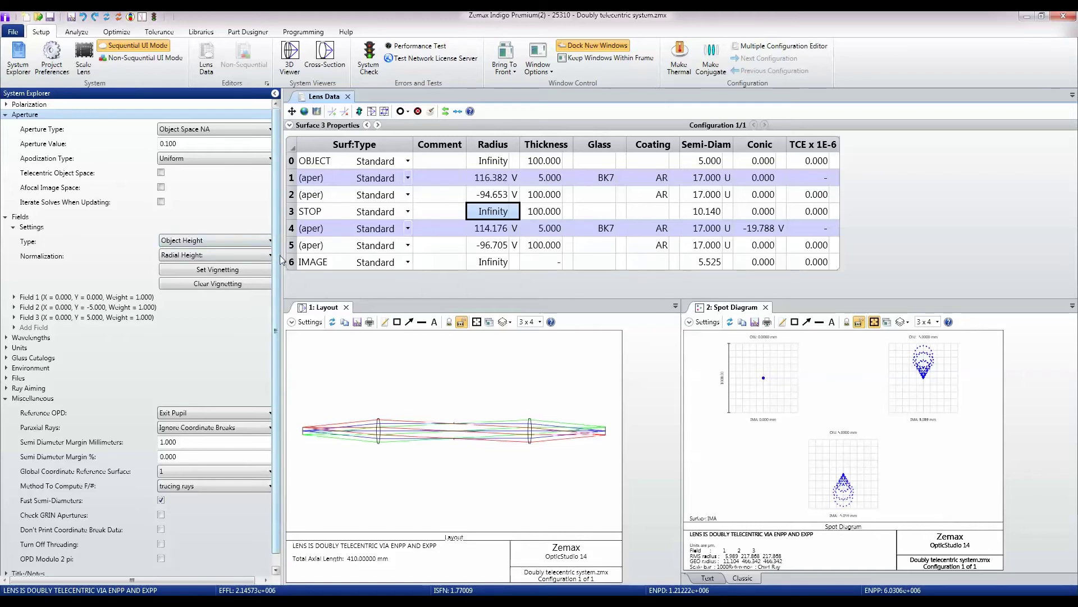
{"action": "left_click_drag", "start_coordinate": [275, 253], "coordinate": [286, 258]}
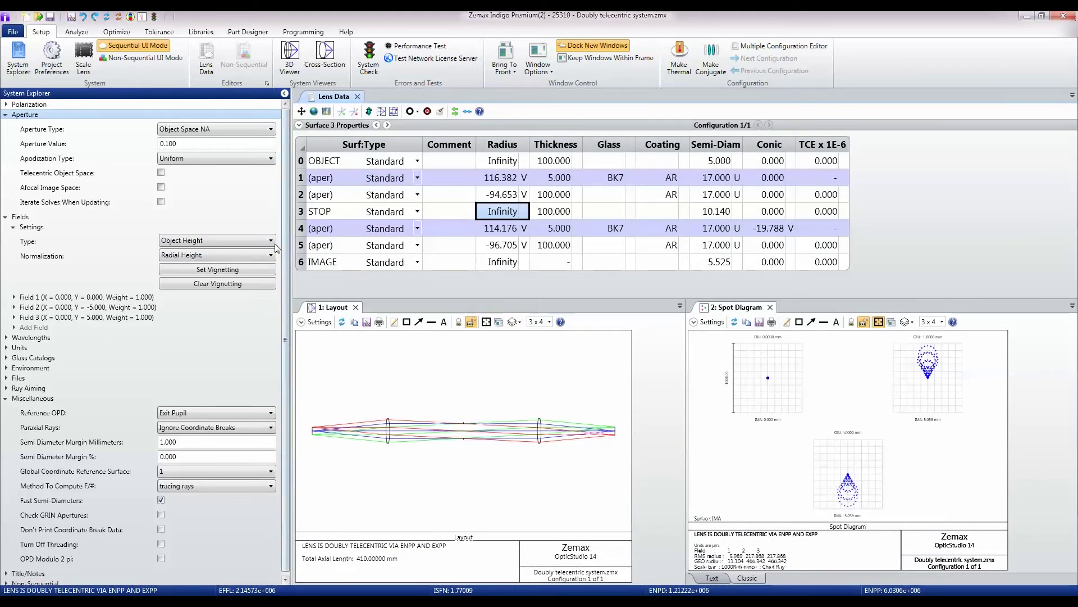
{"action": "left_click", "coordinate": [270, 241]}
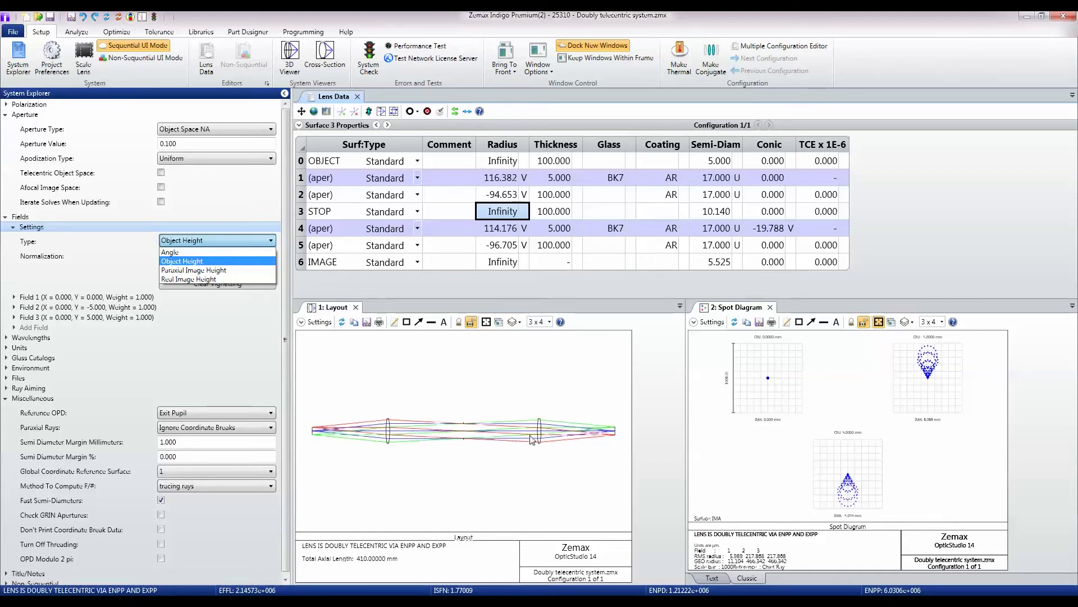
{"action": "left_click", "coordinate": [186, 263]}
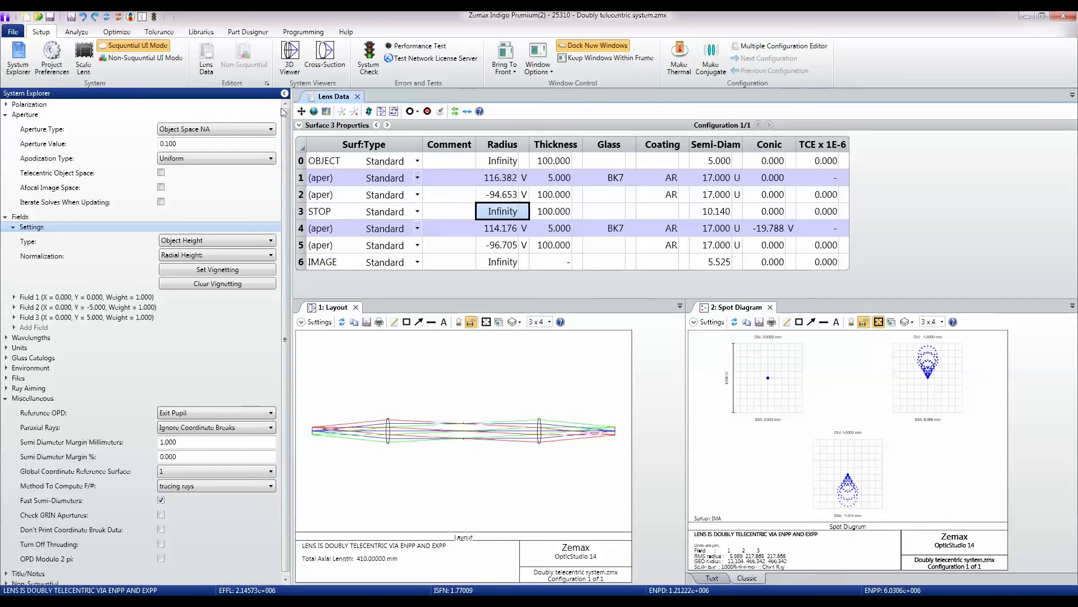
{"action": "left_click", "coordinate": [286, 95]}
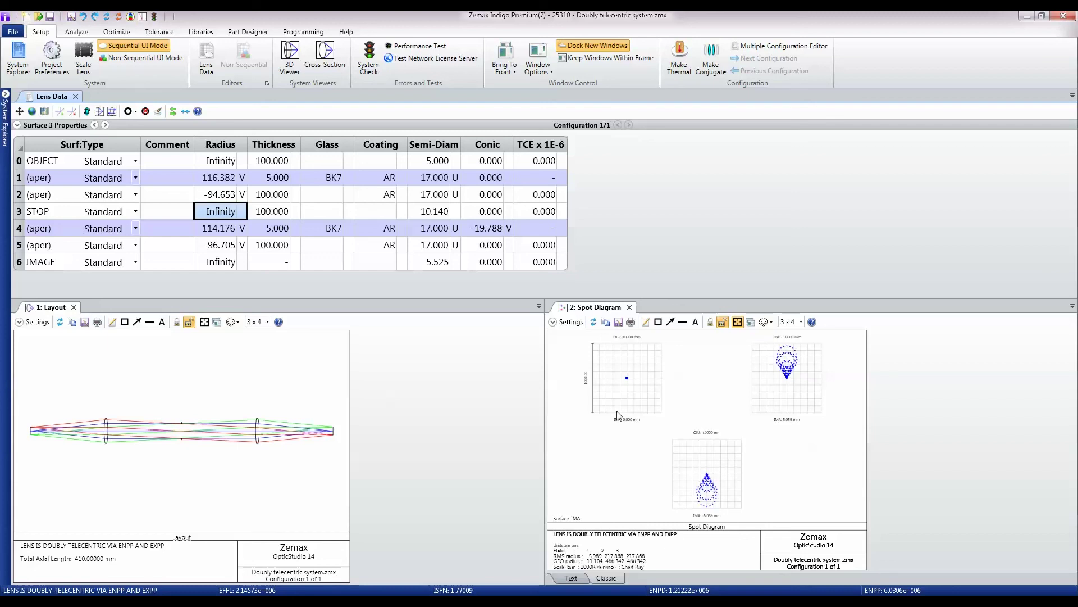
- Make the Spot Diagram window the active window
{"action": "left_click", "coordinate": [622, 448]}
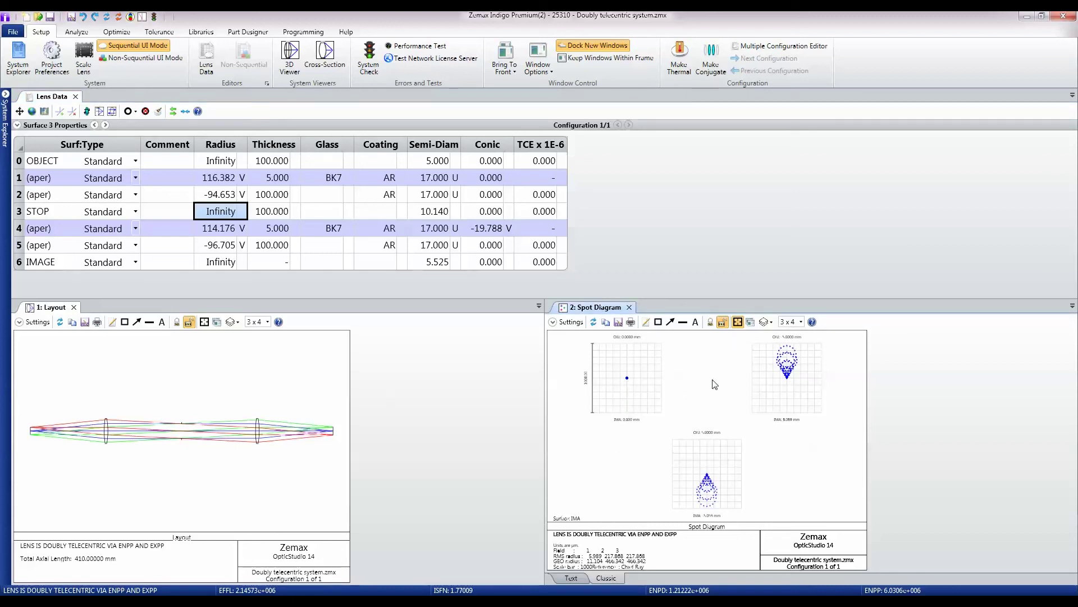